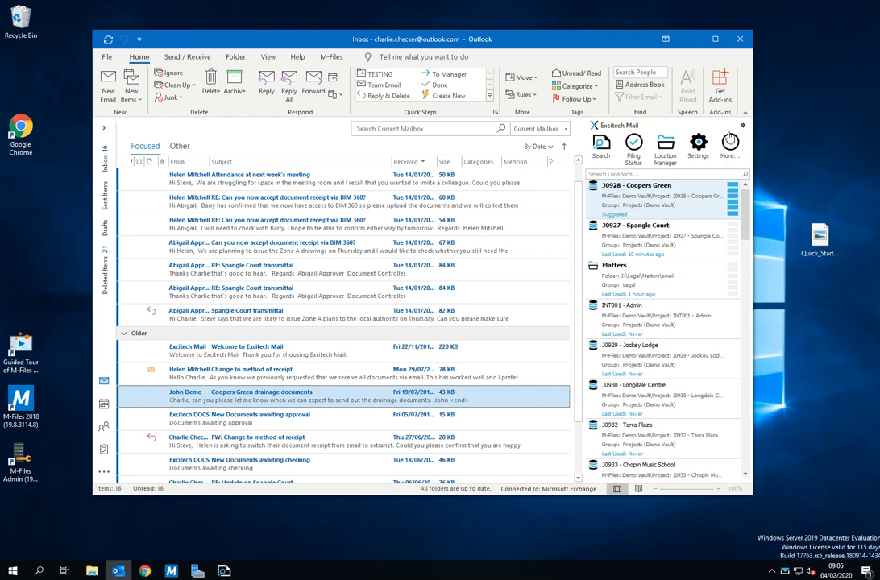
# Step: Collapse the Excitech Mail pane, dock it on the left side of the inbox and expand it there
pyautogui.click(743, 128)
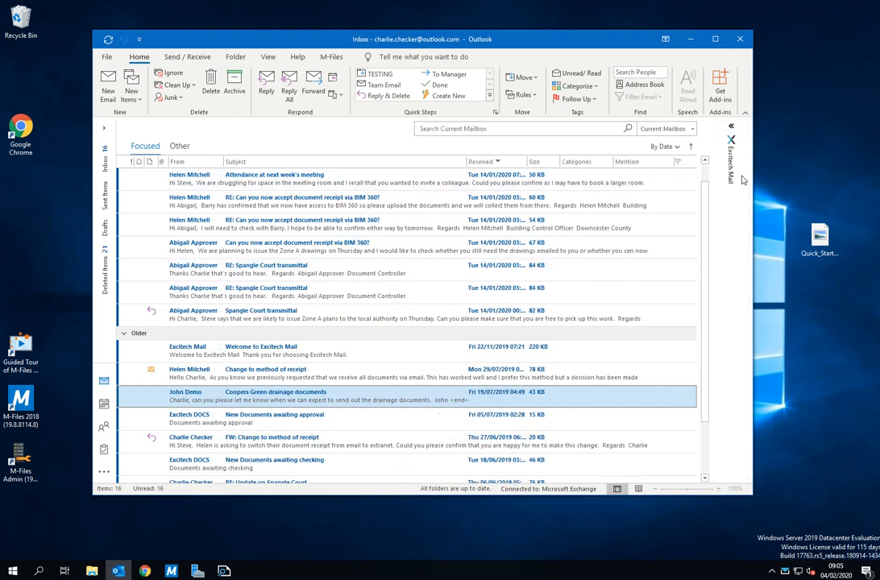
pyautogui.moveTo(736, 161); pyautogui.dragTo(112, 298)
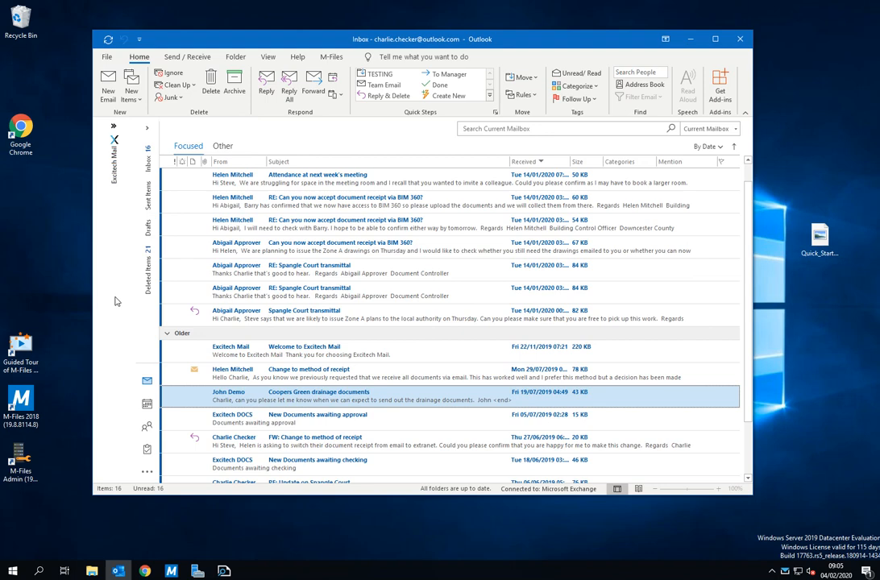
pyautogui.click(113, 133)
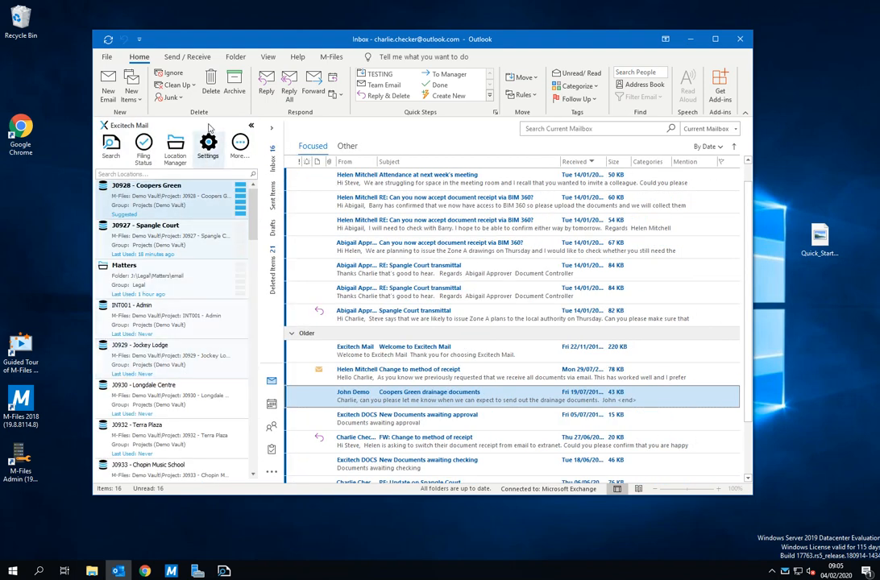
# Step: Return the Excitech Mail pane to the right side of the inbox and expand it
pyautogui.click(251, 127)
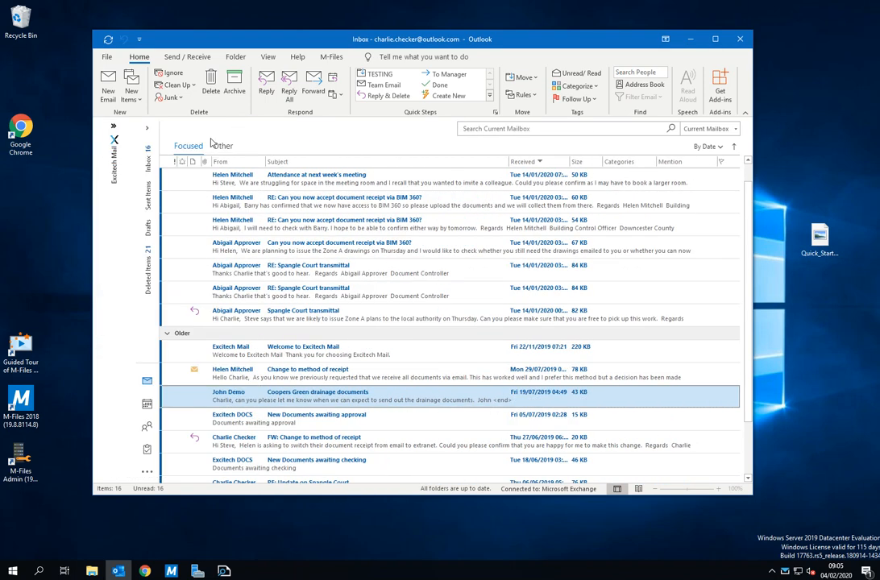
pyautogui.moveTo(118, 161); pyautogui.dragTo(731, 302)
pyautogui.click(729, 127)
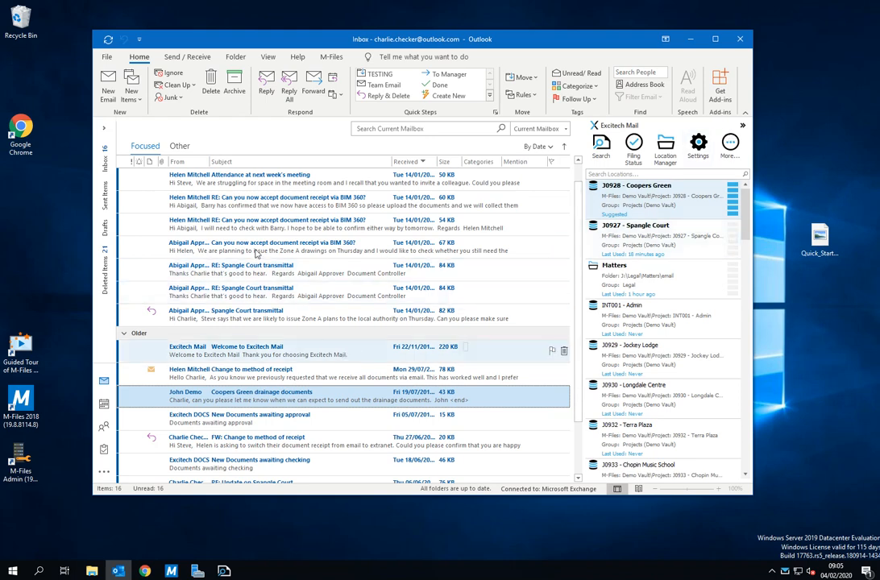
# Step: Examine the suggested filing locations for the BIM 360 reply, the Coopers Green drainage email and the Spangle Court transmittal reply
pyautogui.click(263, 223)
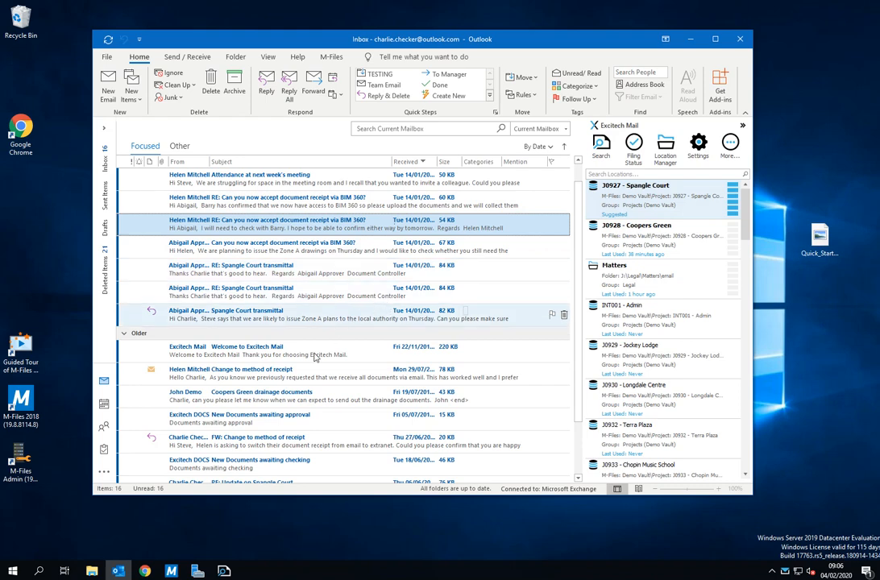
pyautogui.click(320, 405)
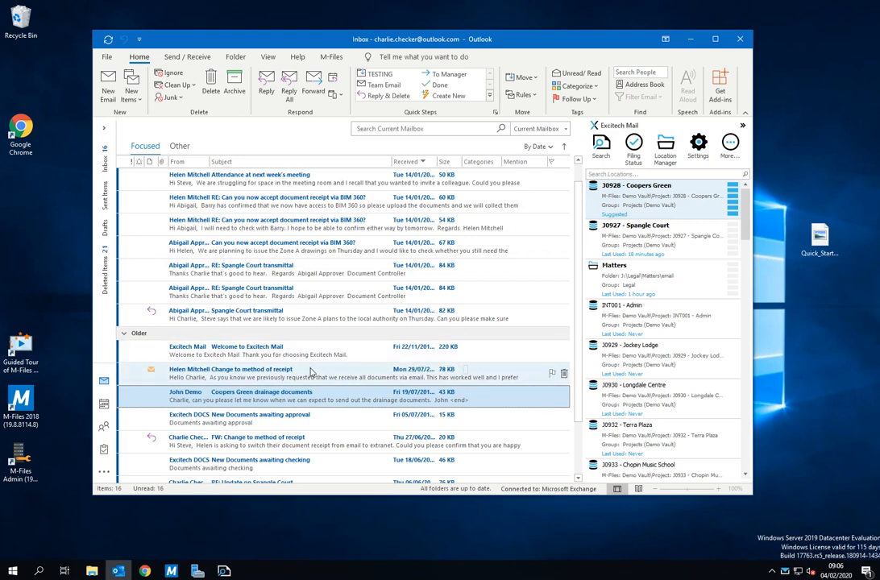
pyautogui.click(292, 288)
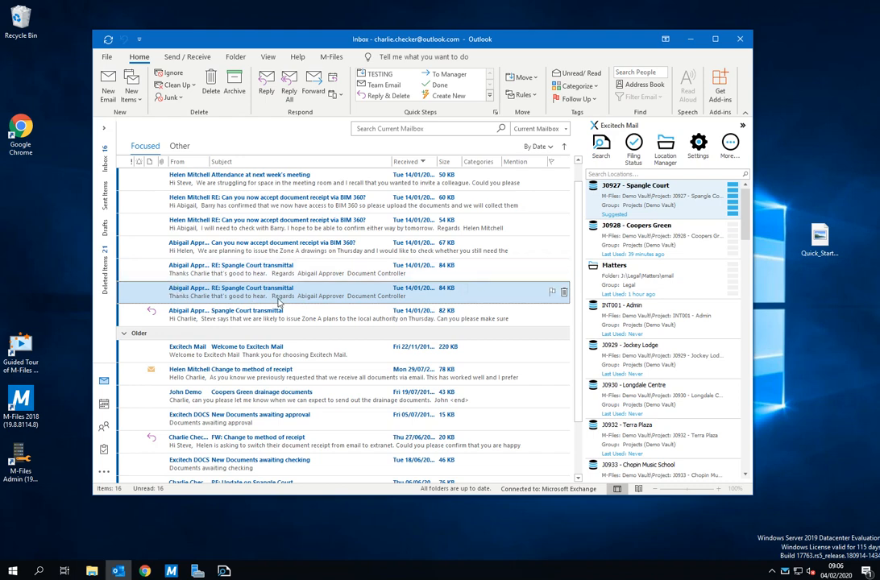
# Step: File the original "Spangle Court transmittal" email to the suggested location J0927 - Spangle Court
pyautogui.click(313, 314)
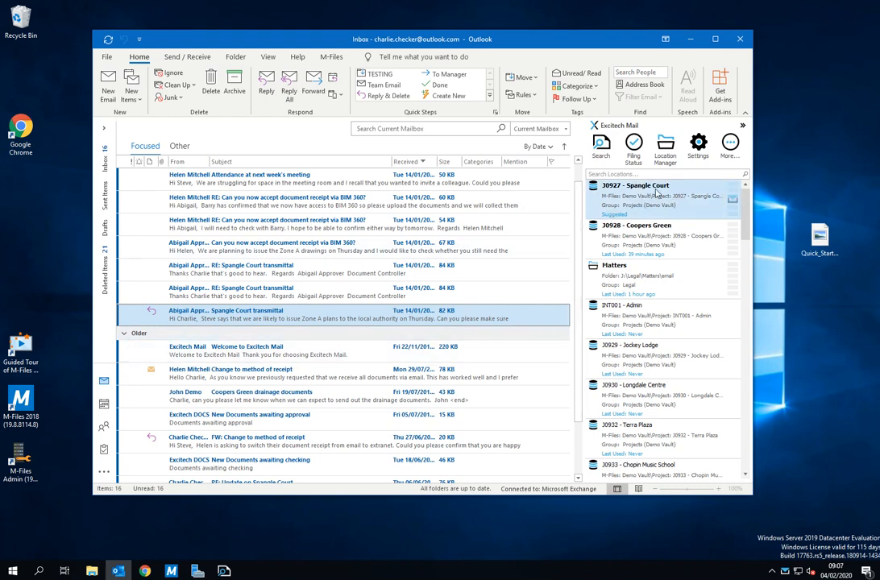
pyautogui.click(732, 203)
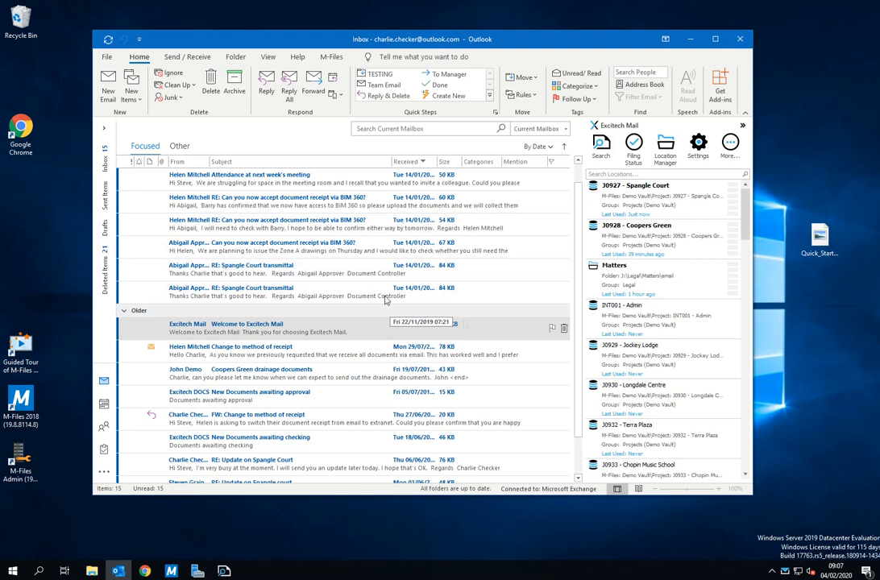
# Step: File the "Can you now accept document receipt via BIM 360?" email and the two transmittal replies below it together to J0927 - Spangle Court
pyautogui.click(357, 250)
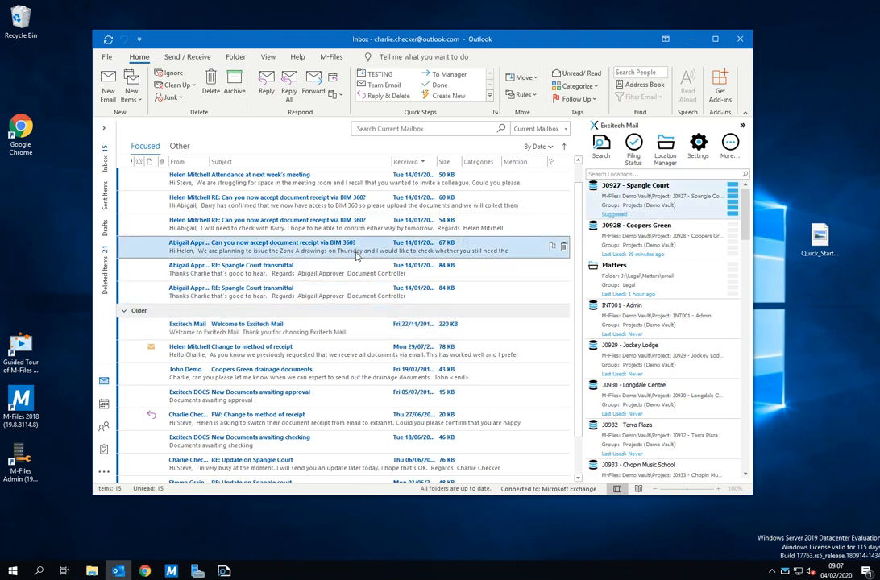
pyautogui.hotkey('shift', 'Down')
pyautogui.hotkey('shift', 'Down')
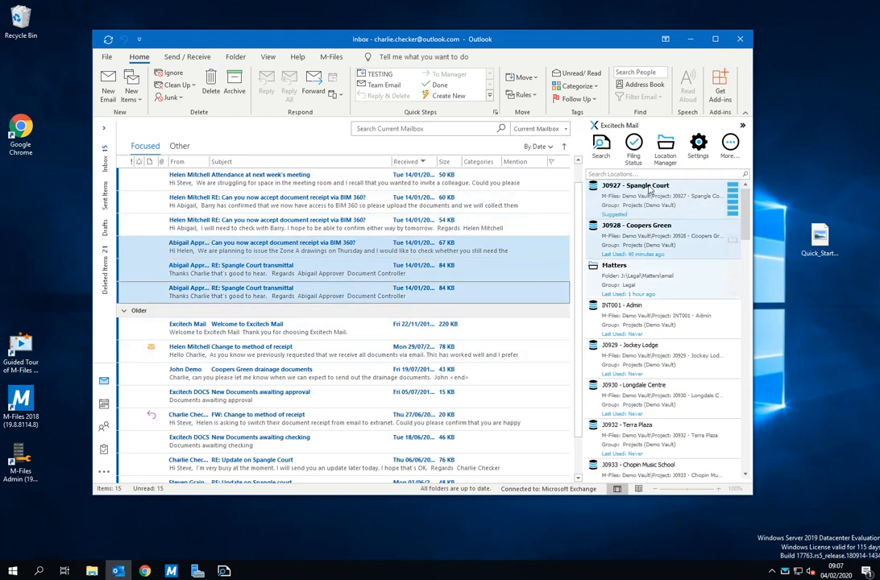
pyautogui.click(731, 199)
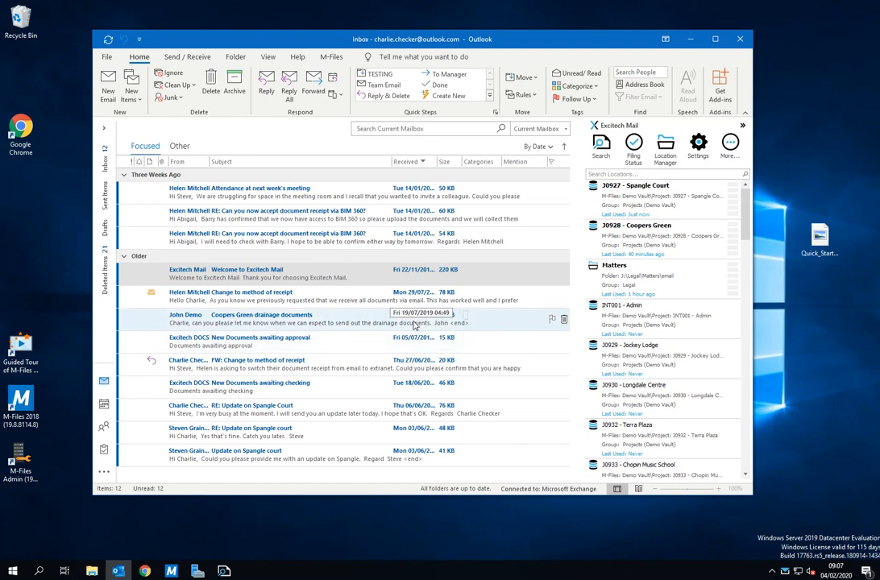
# Step: Open the "Coopers Green drainage documents" email, search its filing locations for "chop" and clear the search
pyautogui.click(413, 323)
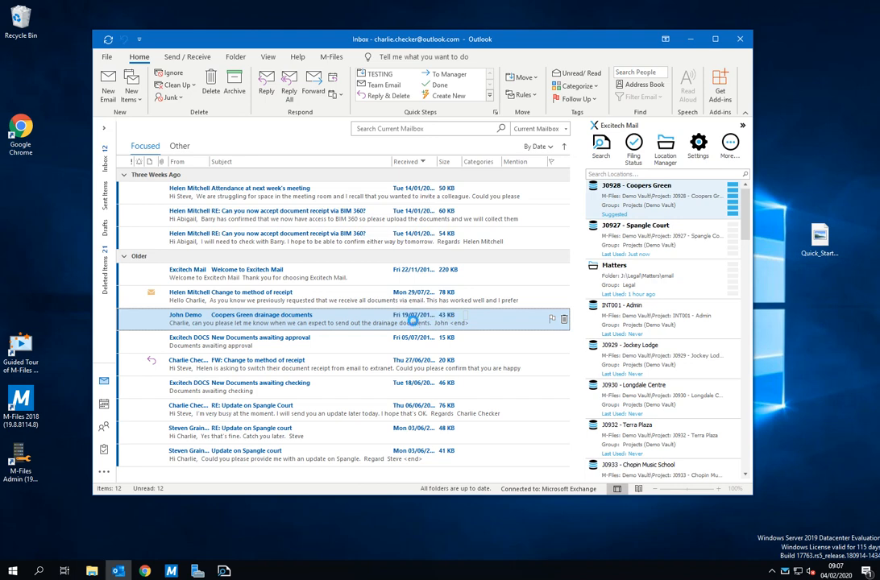
pyautogui.doubleClick(413, 323)
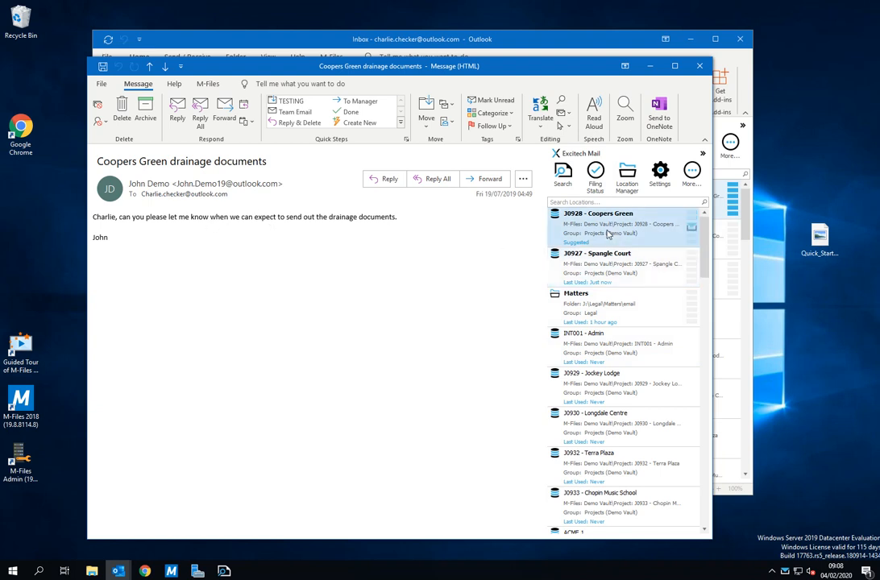
pyautogui.click(691, 231)
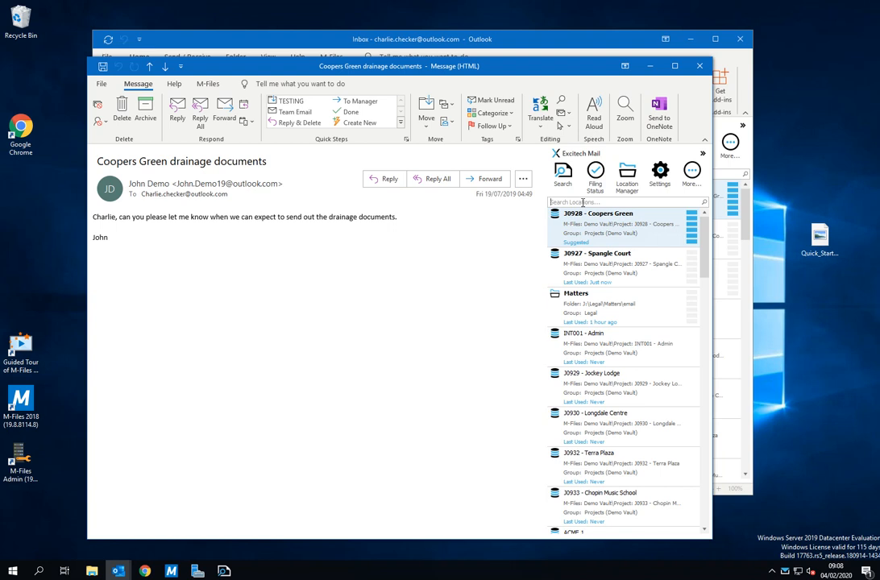
pyautogui.write('chop')
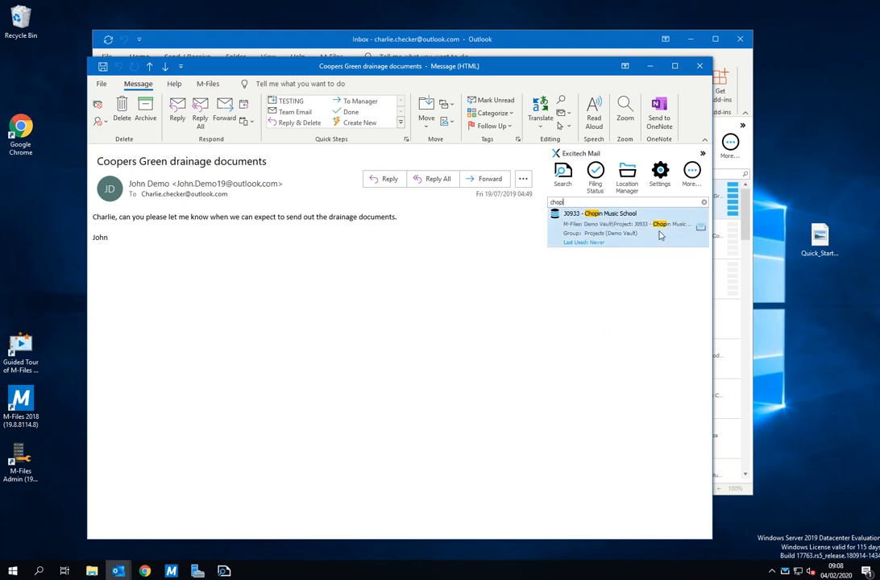
pyautogui.click(705, 204)
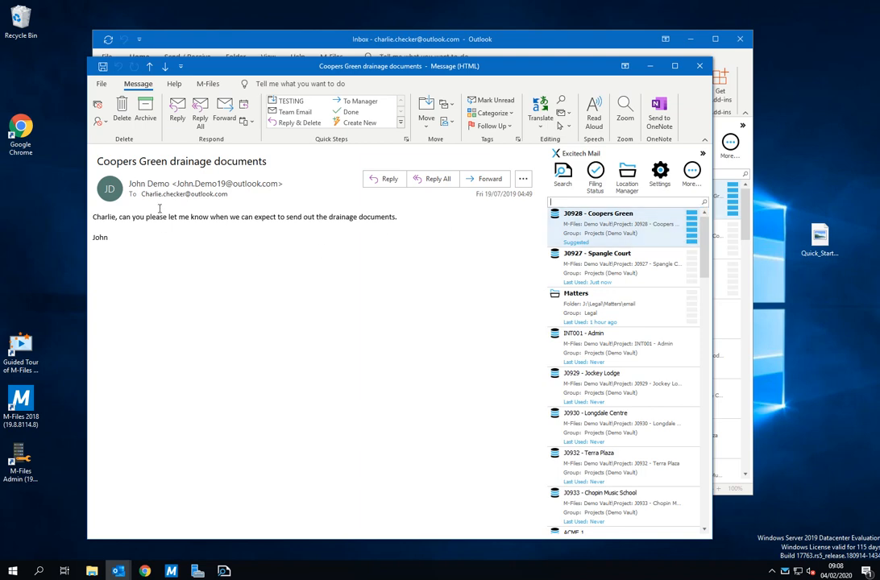
# Step: Reply to the drainage email with the text "Message" and send it to bring up the filing location dialog
pyautogui.click(177, 111)
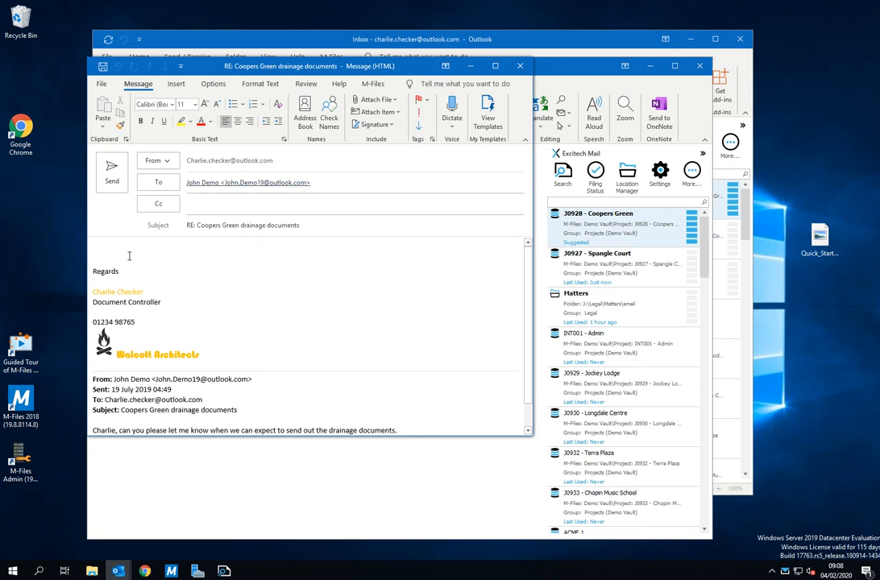
pyautogui.write('Message')
pyautogui.click(115, 169)
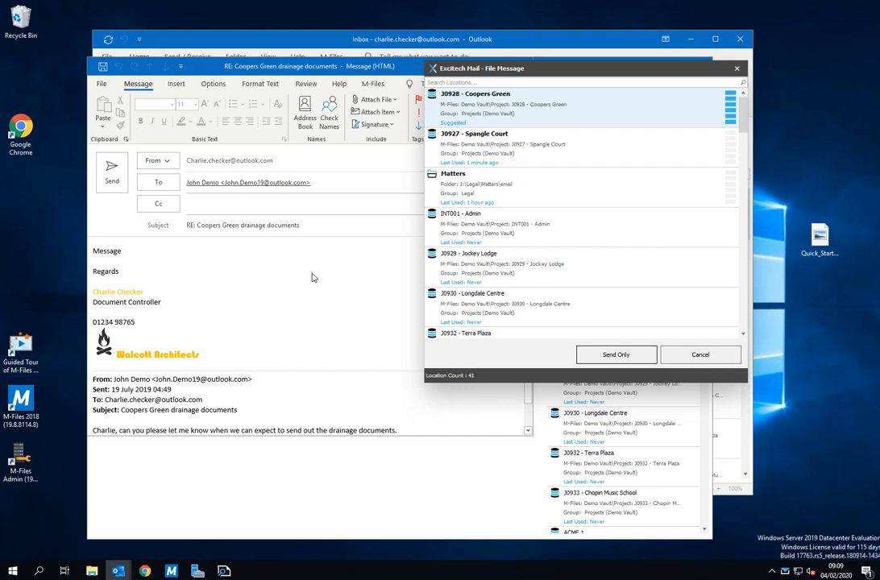
# Step: Cancel filing and sending, discard the reply without saving and close the drainage email
pyautogui.click(673, 355)
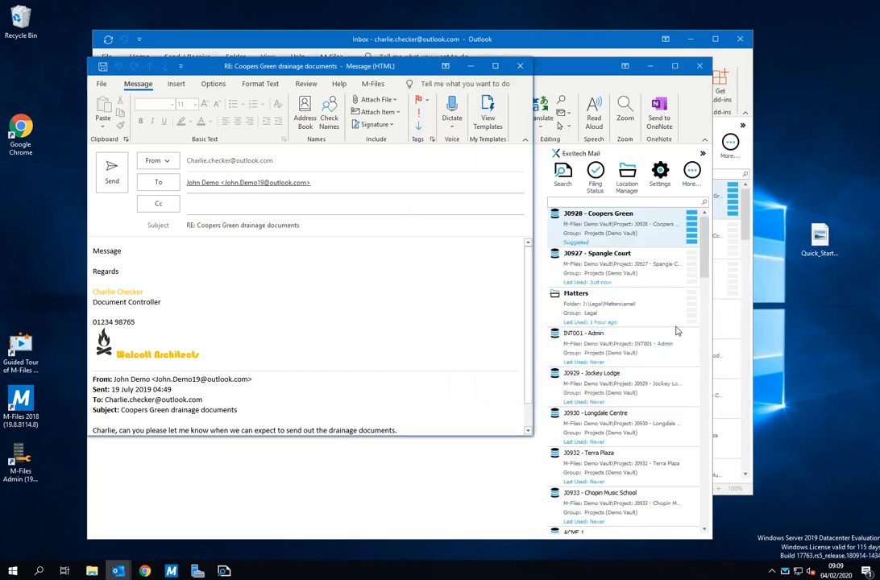
pyautogui.click(520, 65)
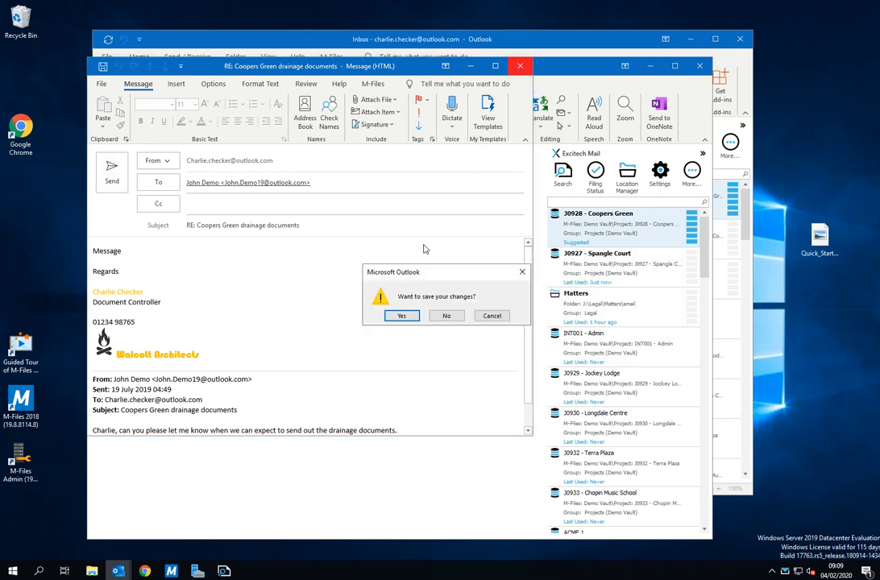
pyautogui.click(447, 316)
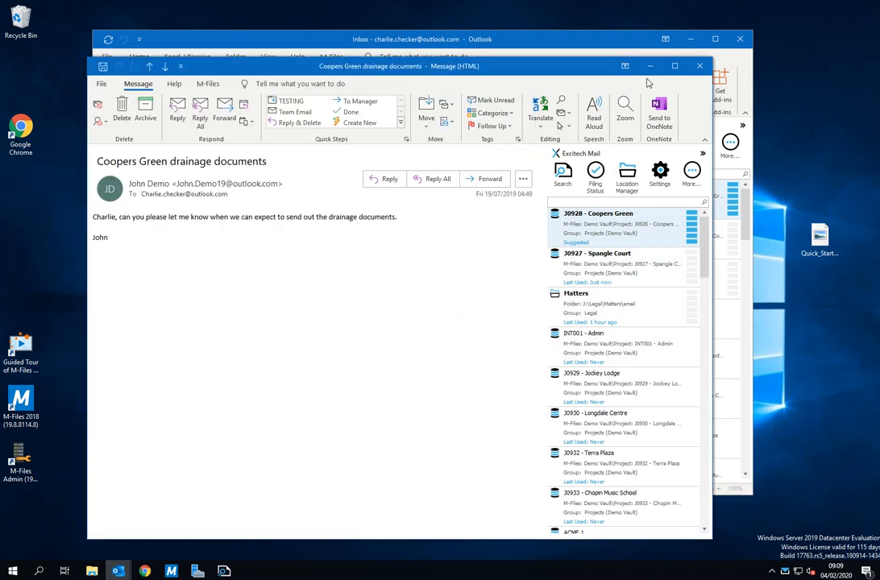
pyautogui.click(699, 66)
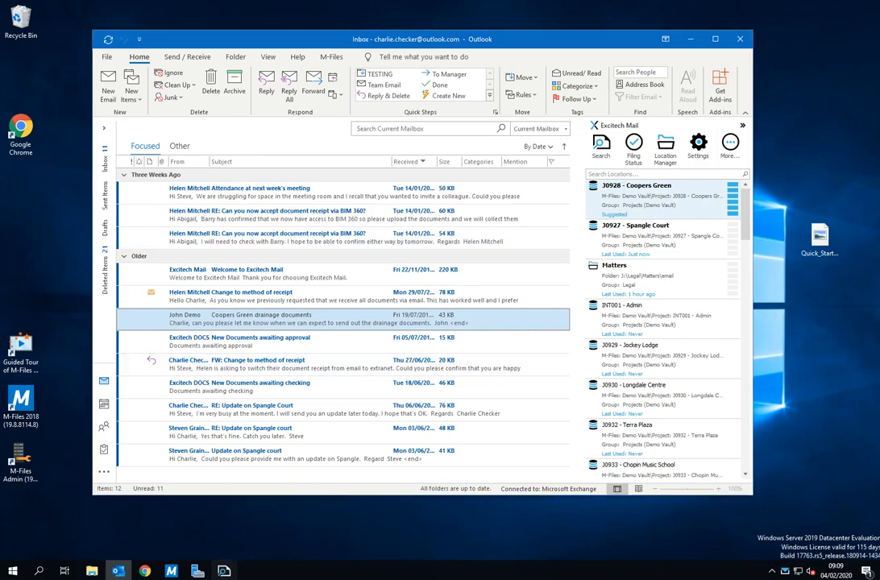
# Step: Switch to Excitech Mail Search and preview several filed J0927 - Spangle Court emails, including the BIM 360 messages
pyautogui.click(224, 570)
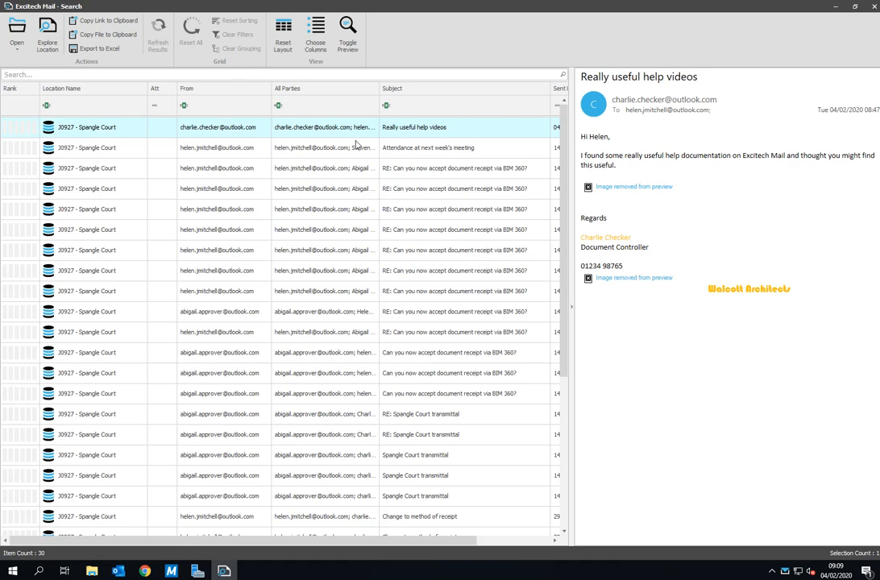
pyautogui.click(166, 148)
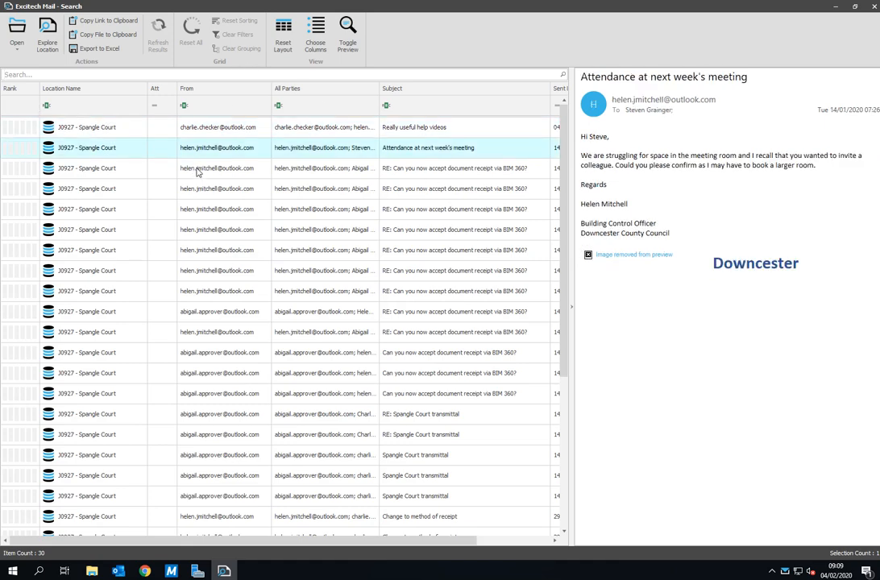
pyautogui.click(170, 168)
pyautogui.click(195, 270)
pyautogui.click(206, 291)
pyautogui.click(202, 352)
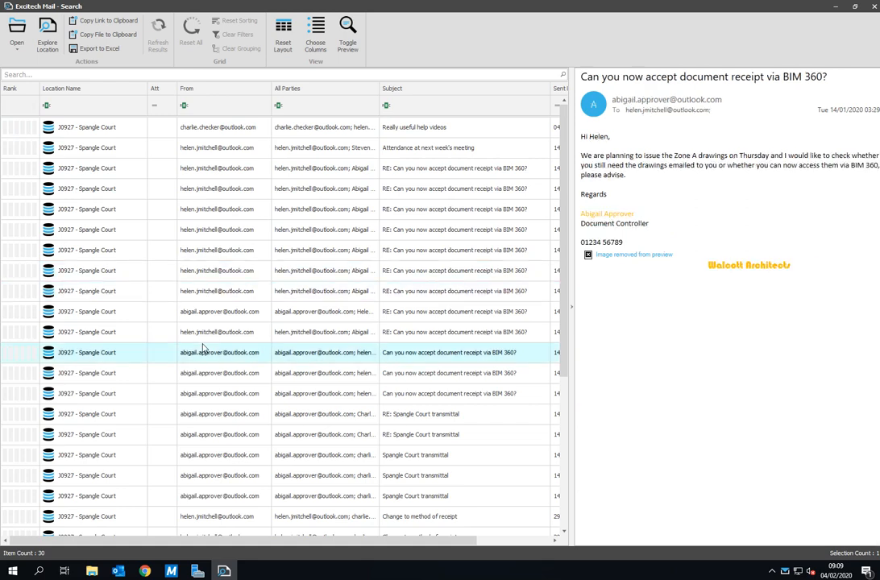
pyautogui.click(213, 381)
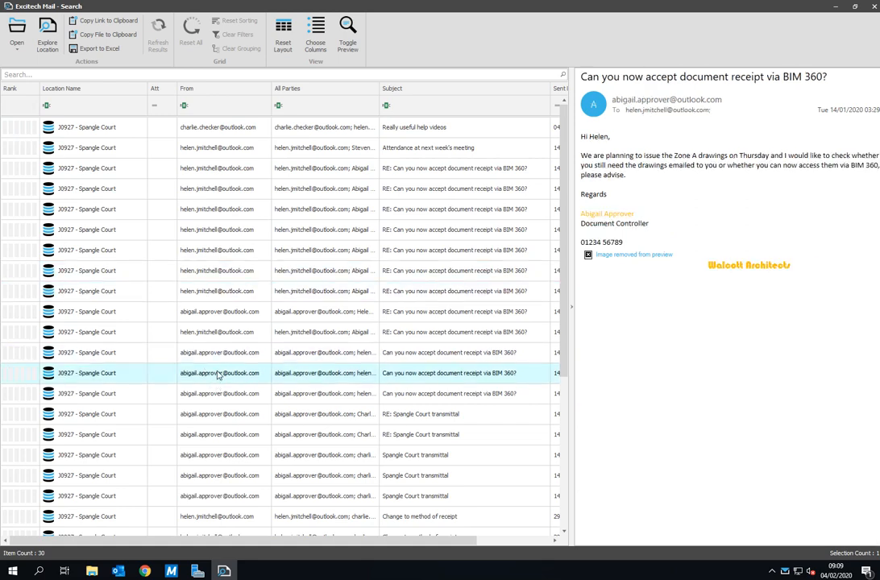
pyautogui.click(215, 332)
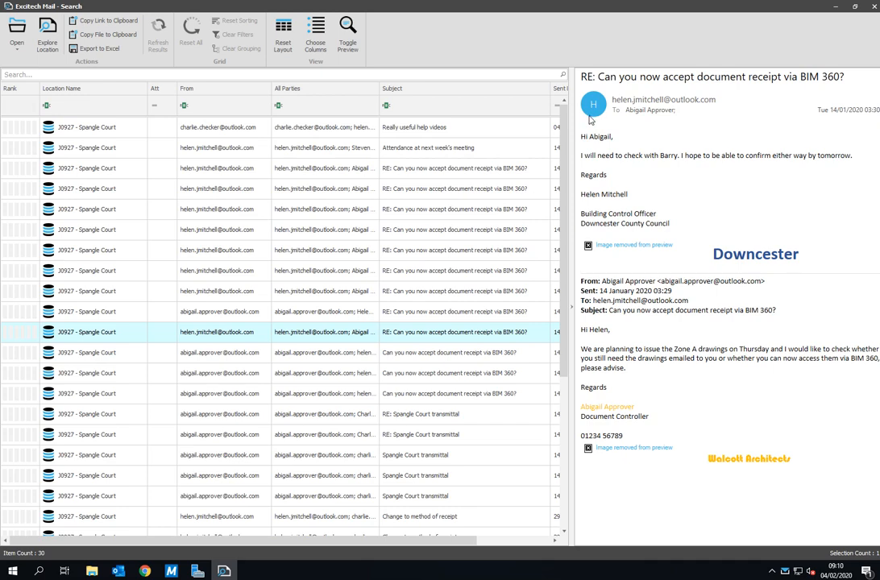
# Step: Sort the filed emails by sender, ascending and descending, and finally by subject in descending order
pyautogui.click(240, 89)
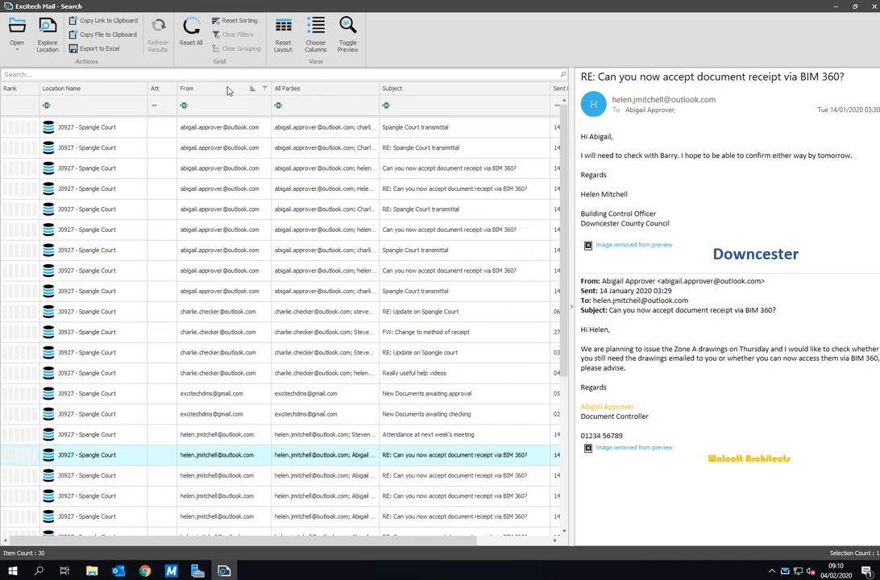
pyautogui.click(227, 90)
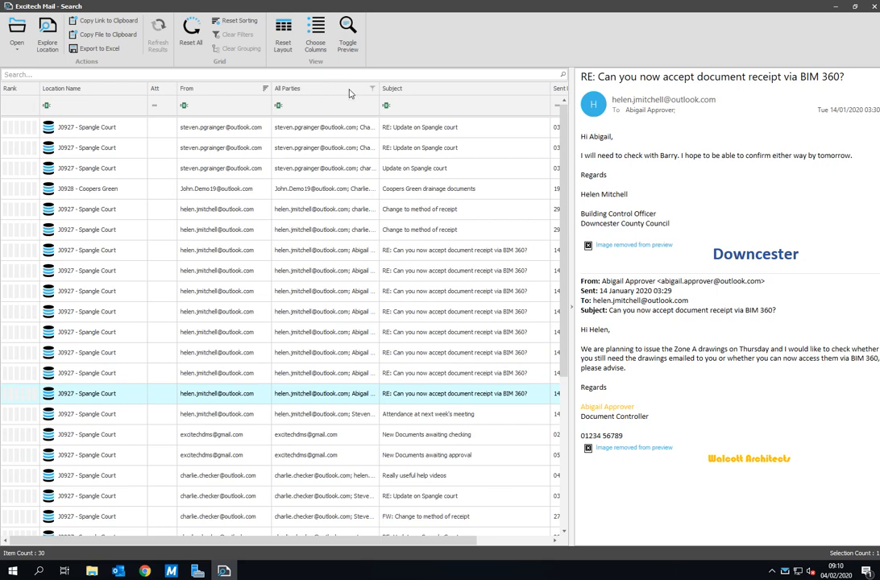
pyautogui.click(440, 94)
pyautogui.click(440, 94)
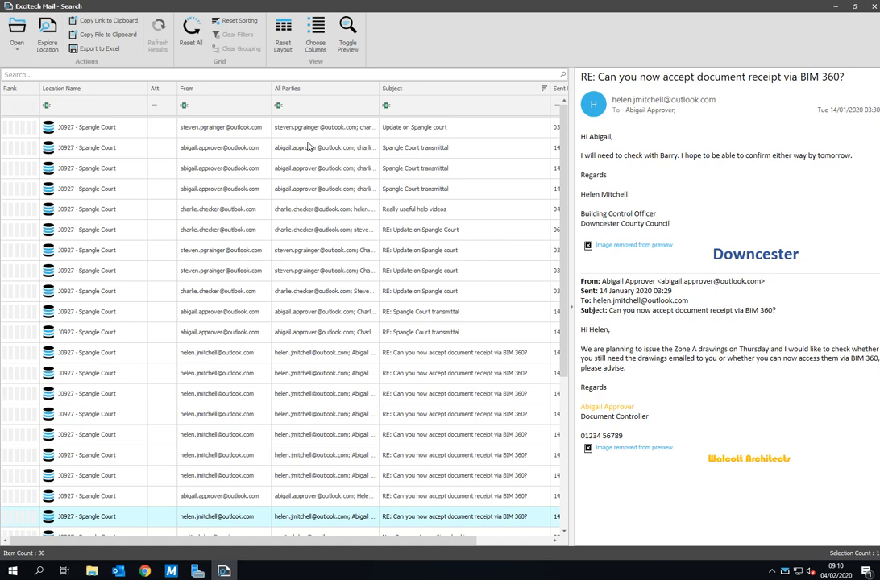
# Step: Filter the From column by "hel" and clear the filter again
pyautogui.click(238, 106)
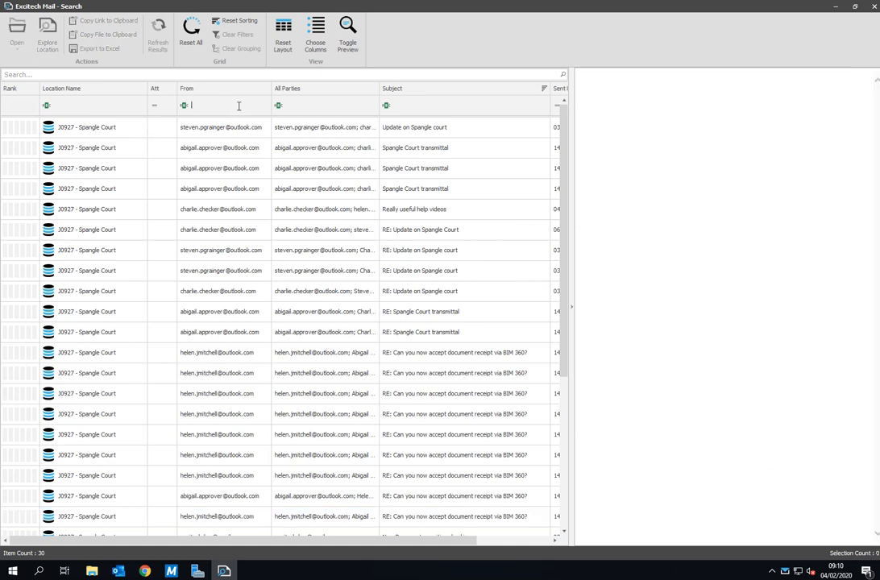
pyautogui.write('hel')
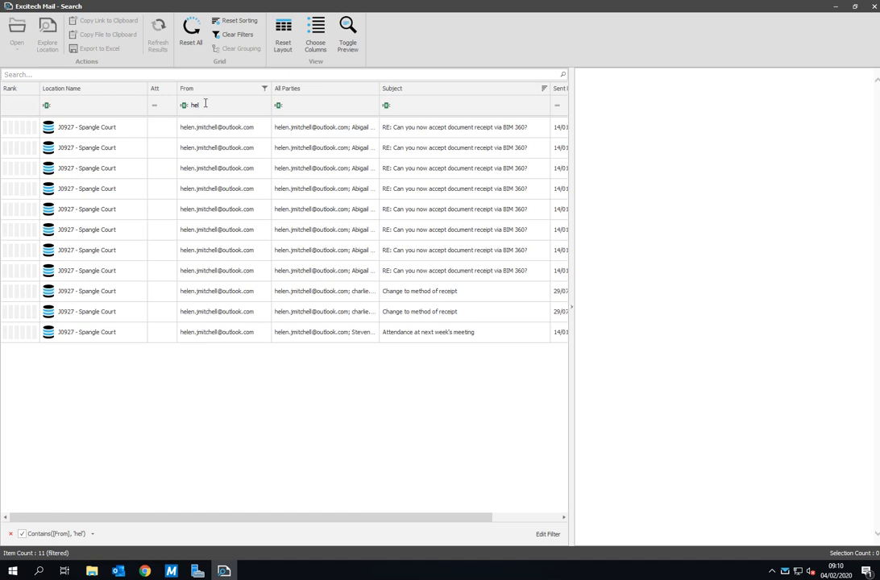
pyautogui.press('BackSpace')
pyautogui.press('BackSpace')
pyautogui.press('BackSpace')
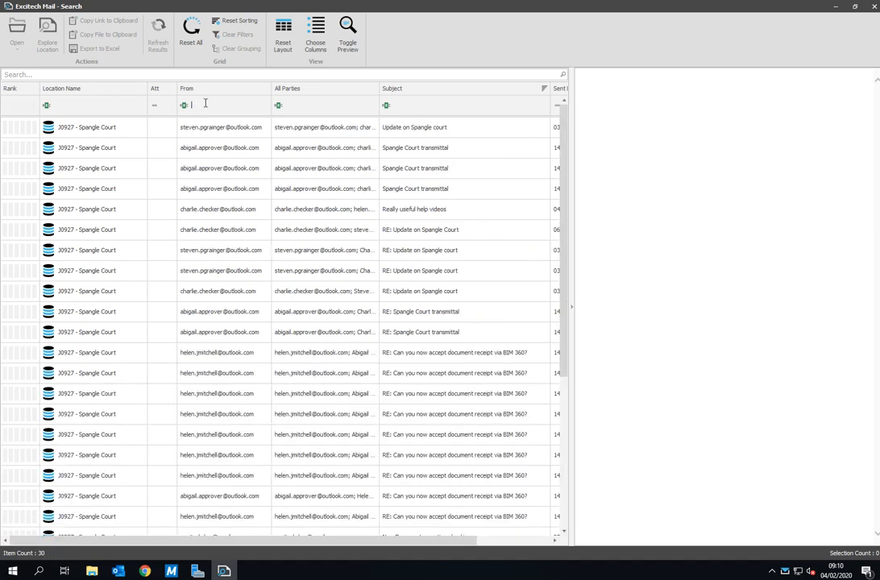
# Step: Filter the From column by "abi" and clear the filter again
pyautogui.write('abi')
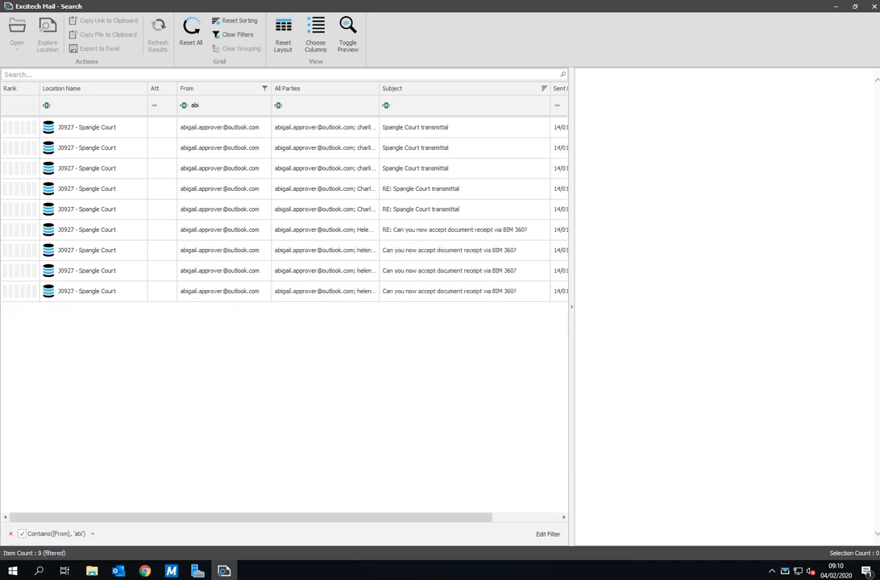
pyautogui.press('BackSpace')
pyautogui.press('BackSpace')
pyautogui.press('BackSpace')
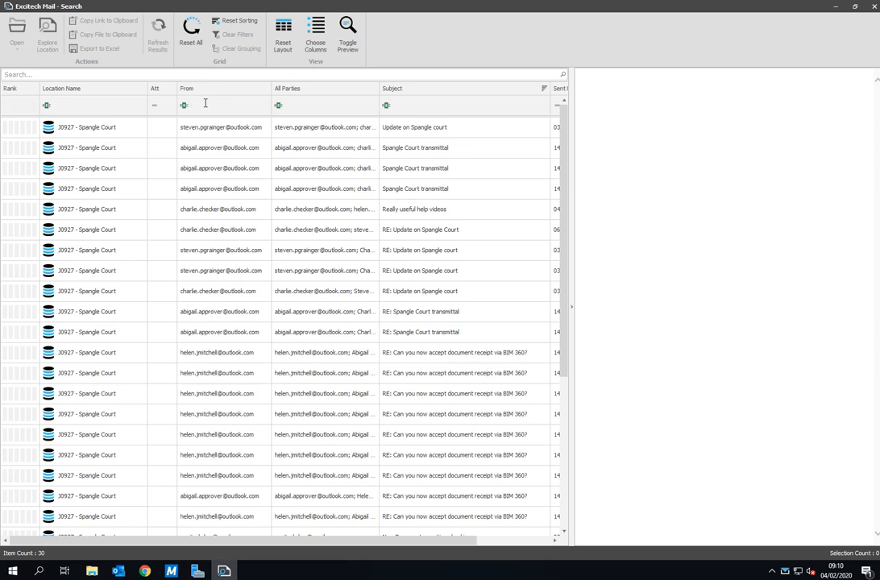
# Step: Add the To column to the email grid between From and All Parties, close the column chooser and show the All Parties column options
pyautogui.click(313, 36)
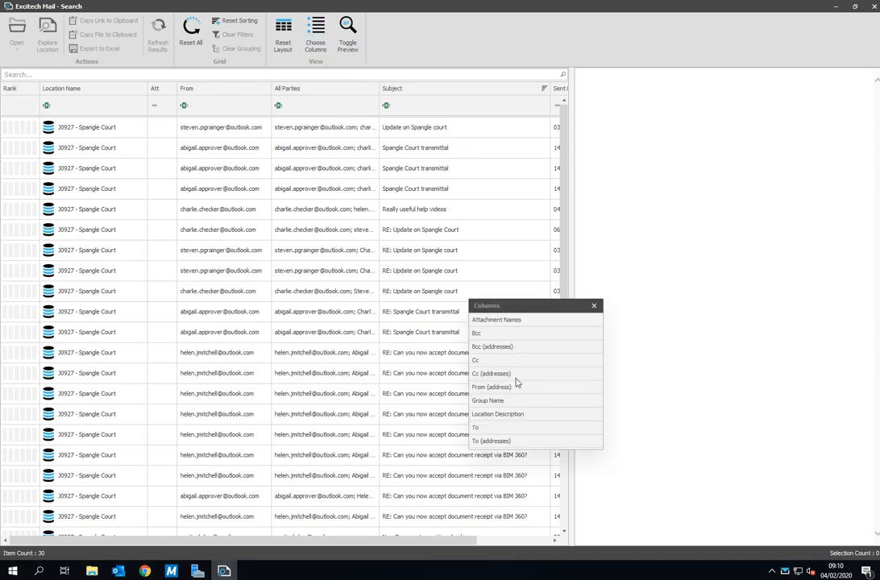
pyautogui.moveTo(495, 427); pyautogui.dragTo(277, 108)
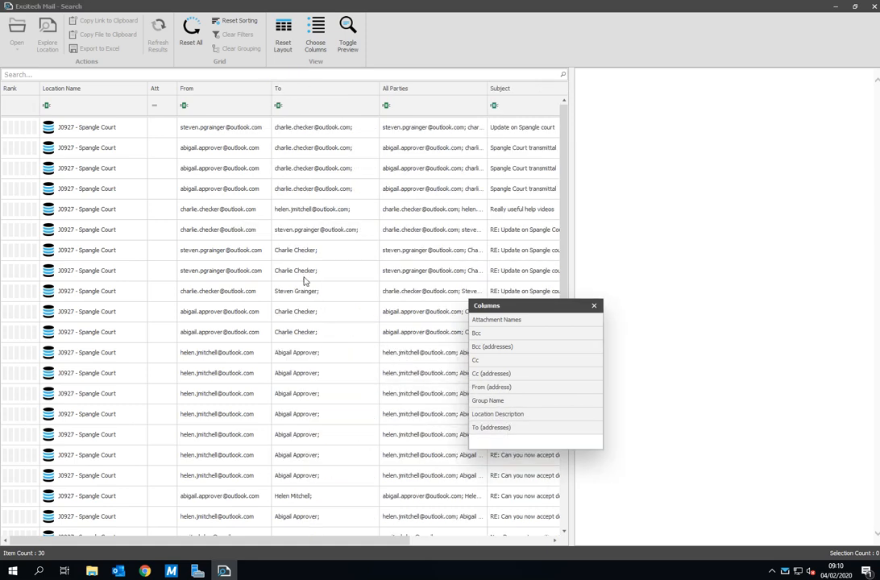
pyautogui.click(594, 306)
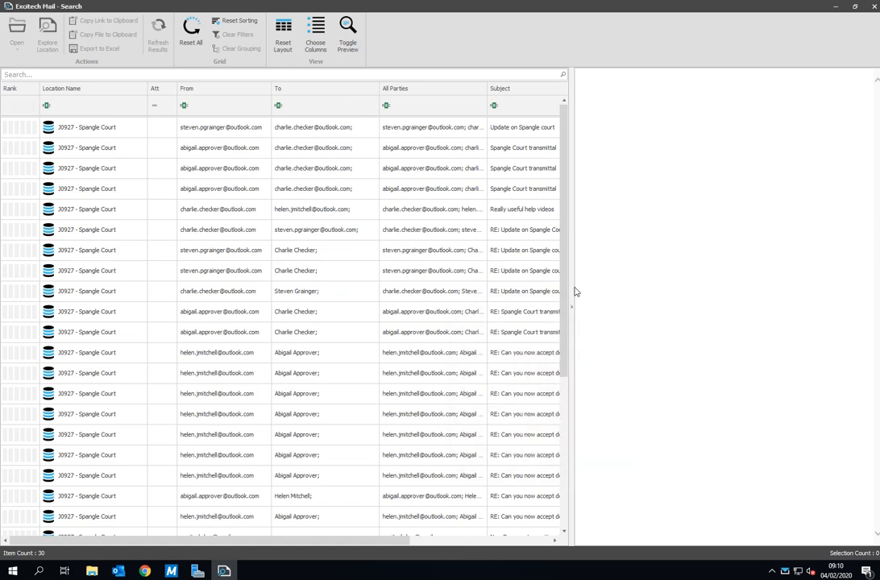
pyautogui.rightClick(431, 90)
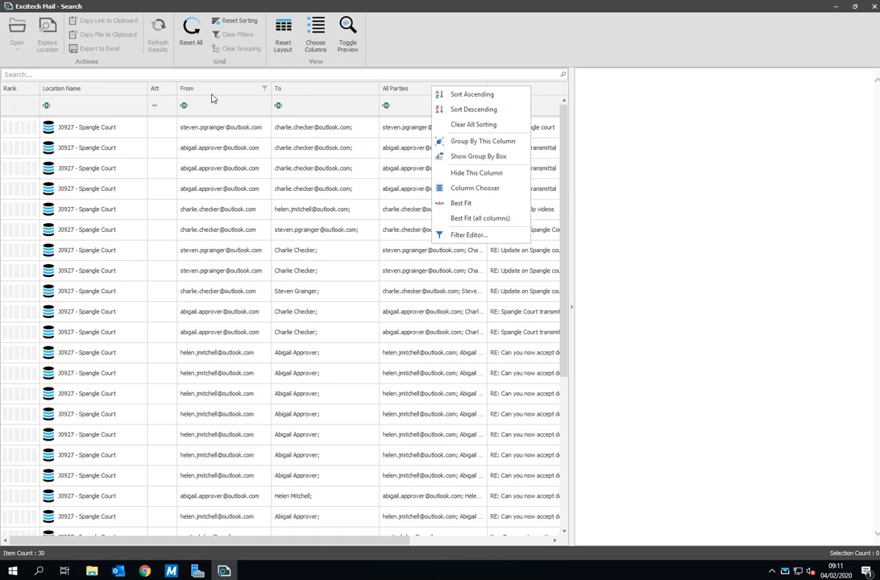
# Step: Search the filed emails for "transmittal" and preview a Spangle Court transmittal email and one of its top-ranked replies
pyautogui.click(43, 75)
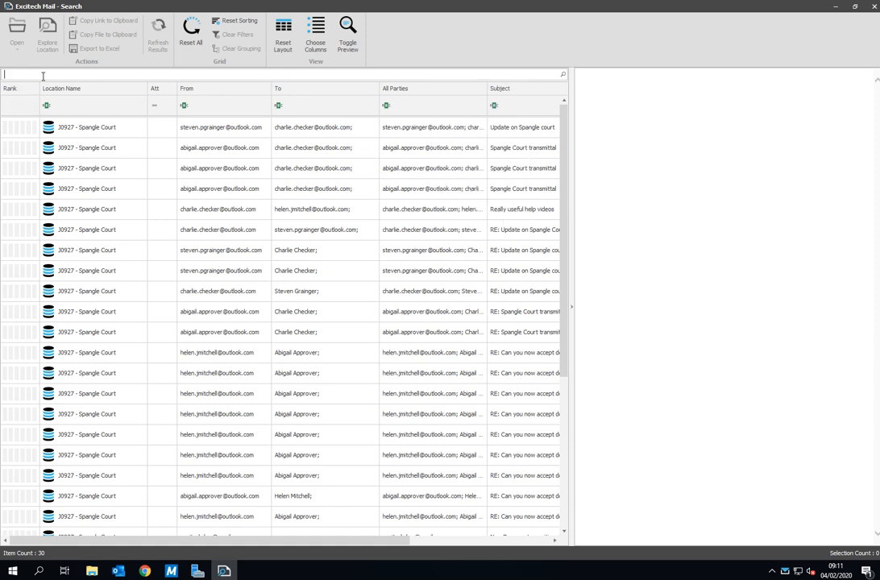
pyautogui.write('transmittal')
pyautogui.press('Return')
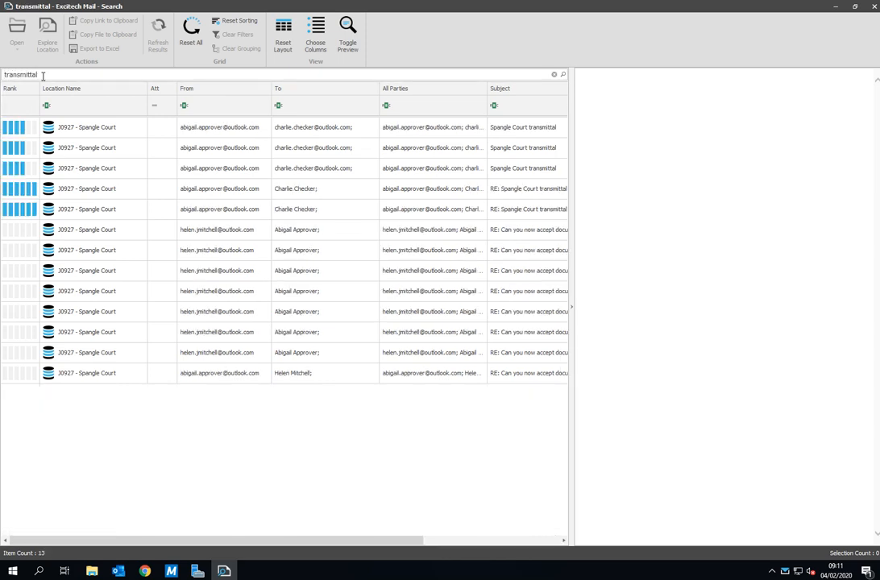
pyautogui.click(90, 129)
pyautogui.click(87, 143)
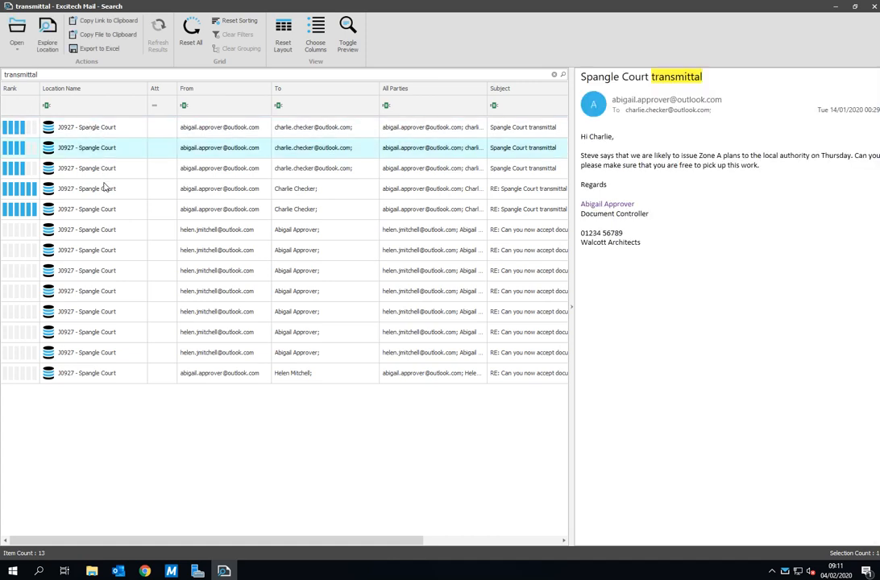
pyautogui.click(82, 213)
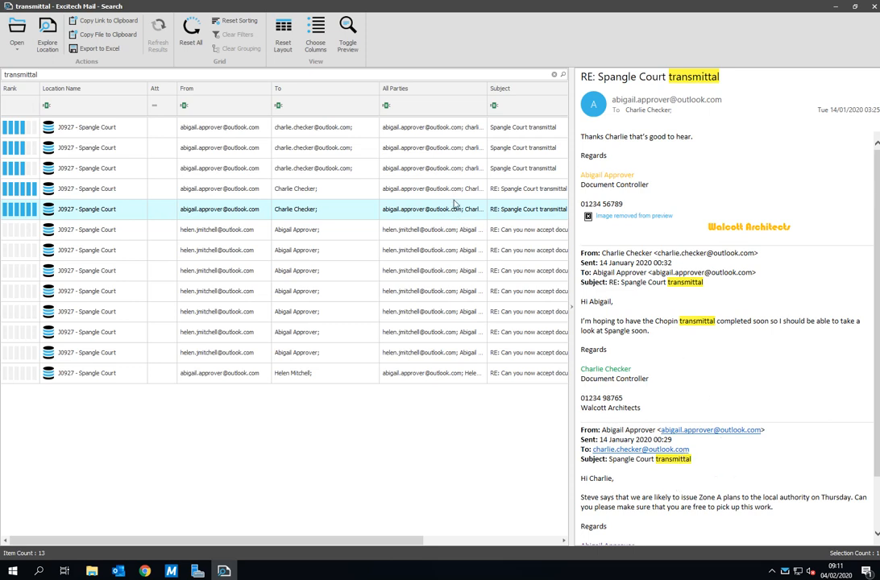
# Step: Search the filed emails for a person's first name, append "~" for fuzzy matching and preview the highest-ranked email
pyautogui.doubleClick(59, 73)
pyautogui.write('barrie')
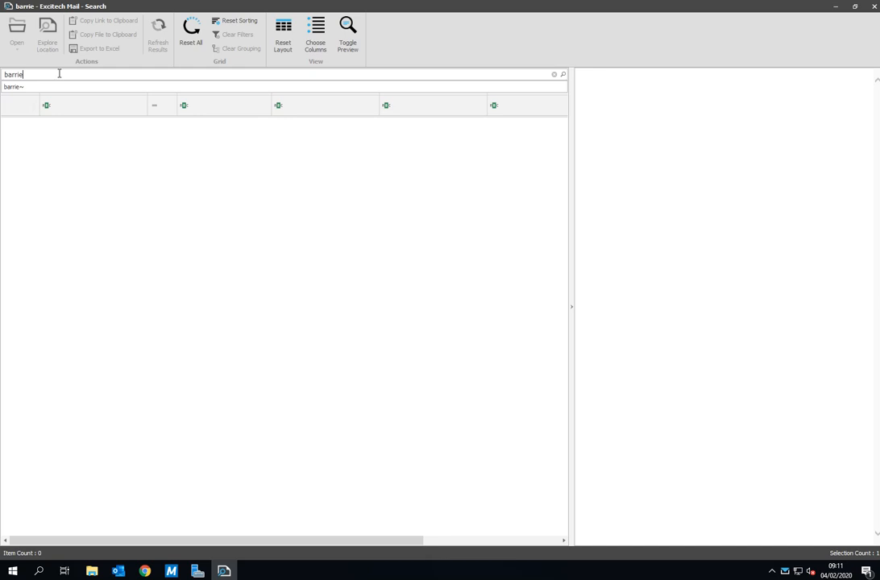
pyautogui.write('~')
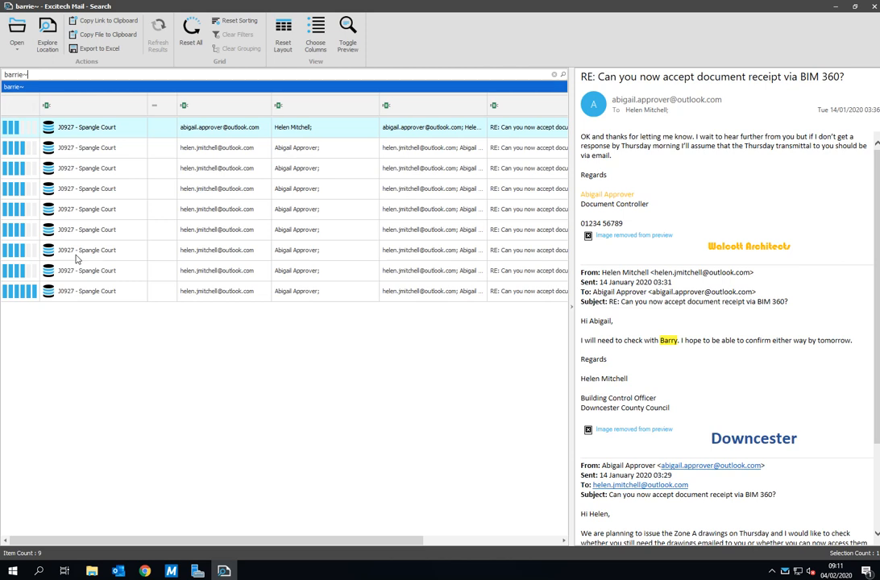
pyautogui.click(46, 291)
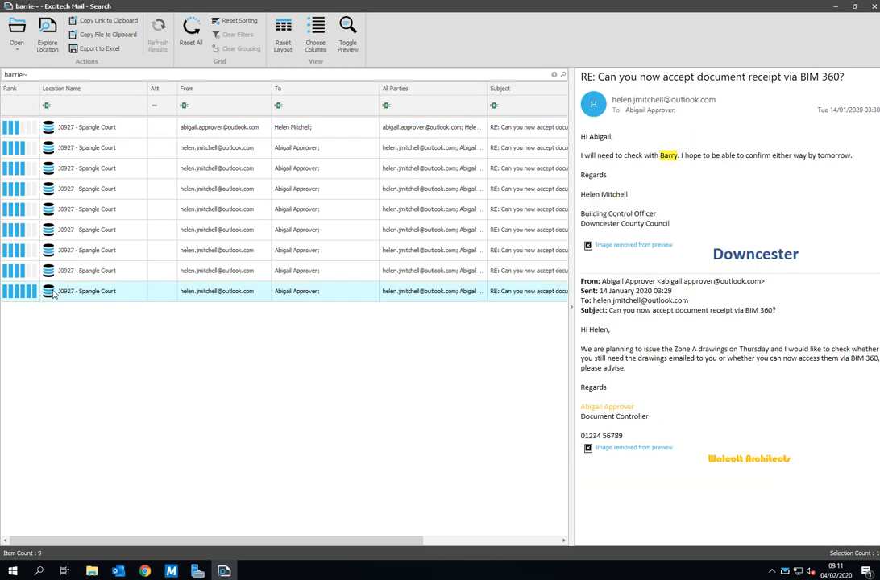